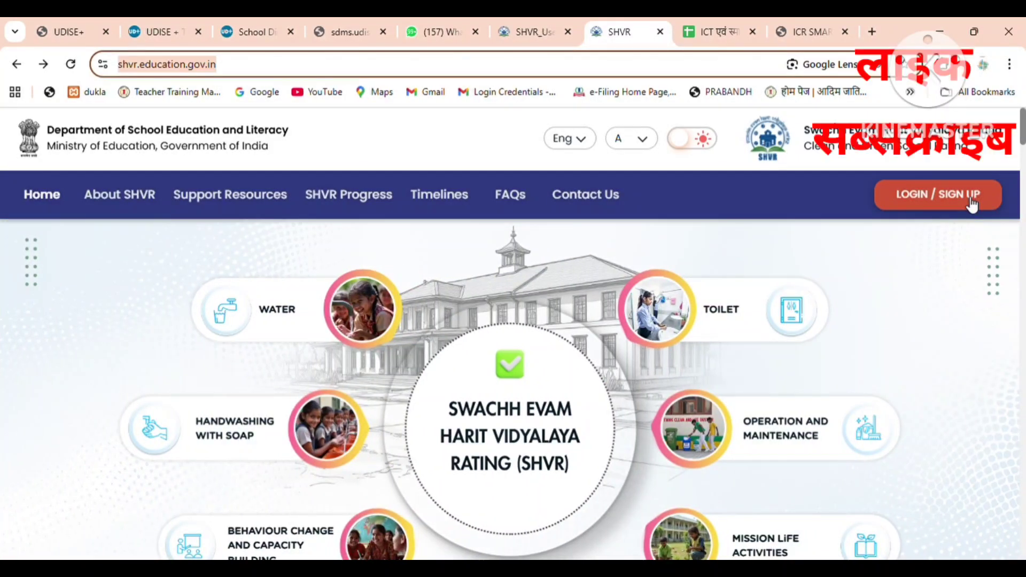
# - Sign in to the SHVR portal as a School User with the UDISE+ code, account password and corrected captcha
pyautogui.click(971, 201)
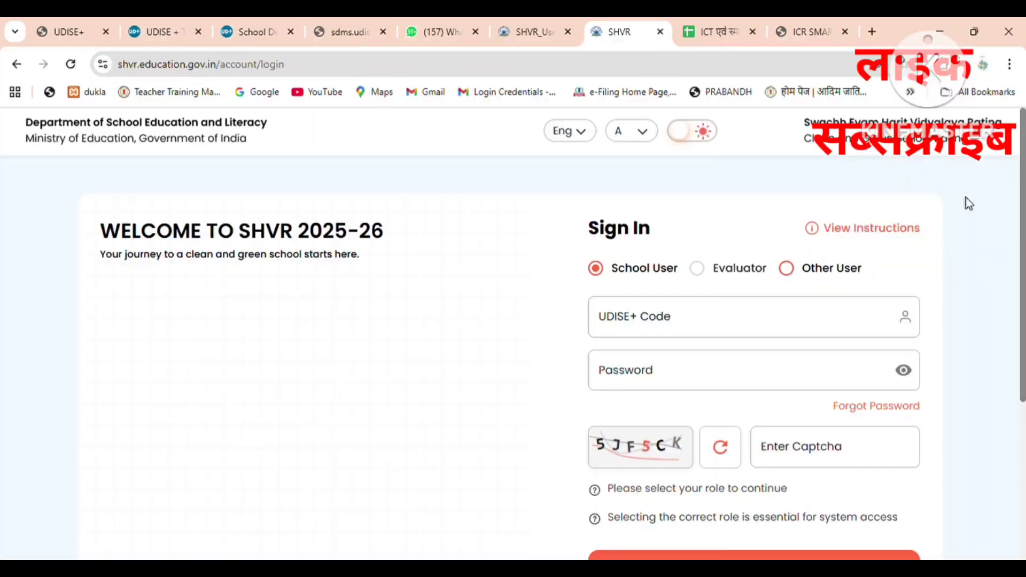
pyautogui.click(740, 340)
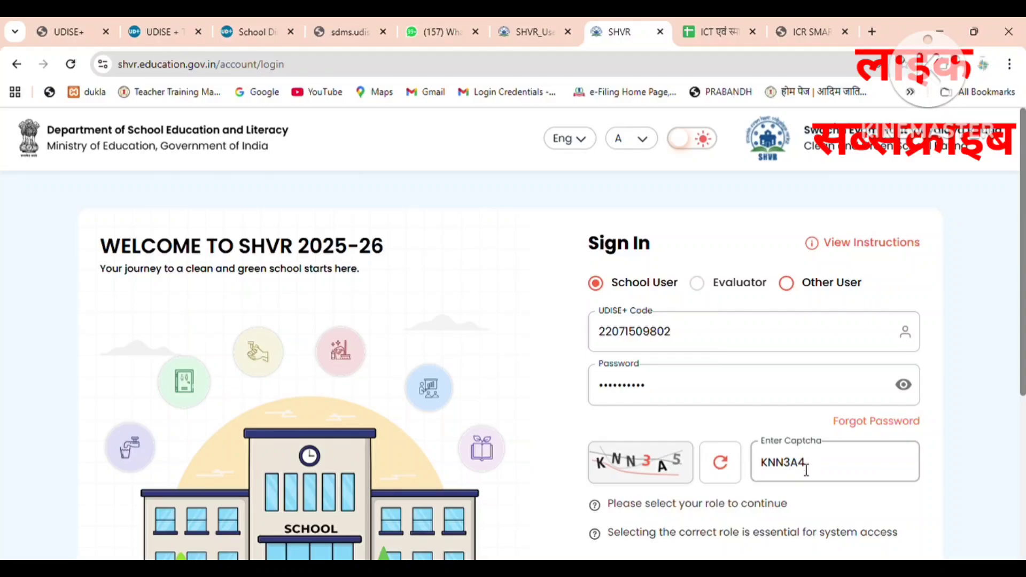
pyautogui.scroll(-3, 806, 470)
pyautogui.click(760, 448)
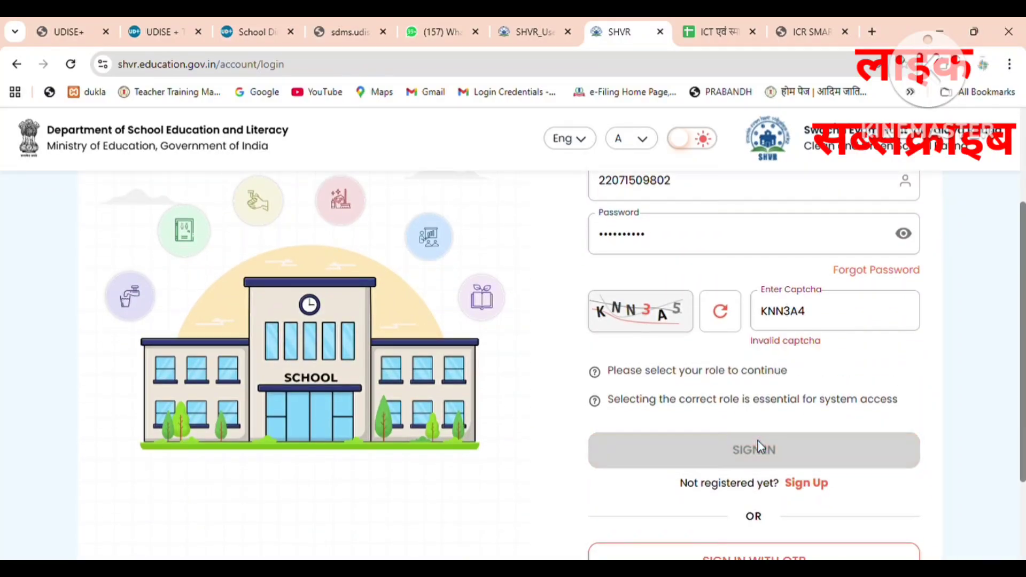
pyautogui.click(833, 323)
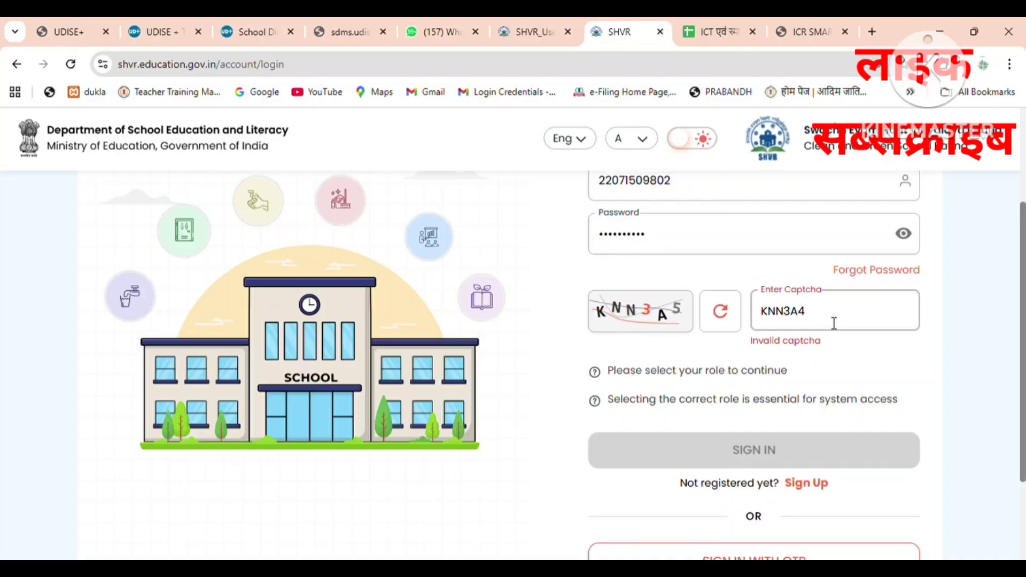
pyautogui.press('BackSpace')
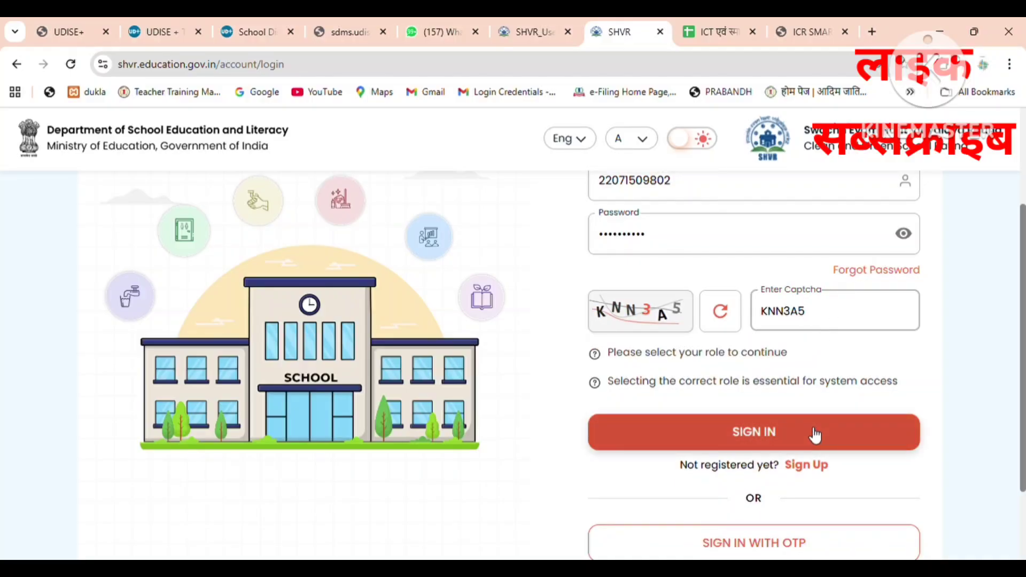
pyautogui.click(775, 427)
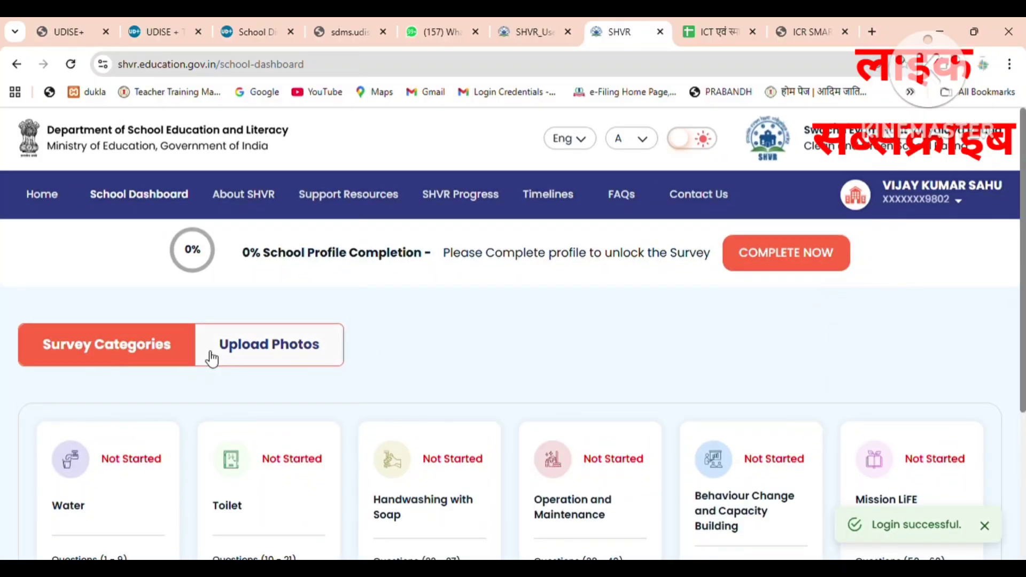
# - Examine the six survey categories on the school dashboard and the school profile completion notice
pyautogui.scroll(-3, 225, 362)
pyautogui.scroll(1, 152, 319)
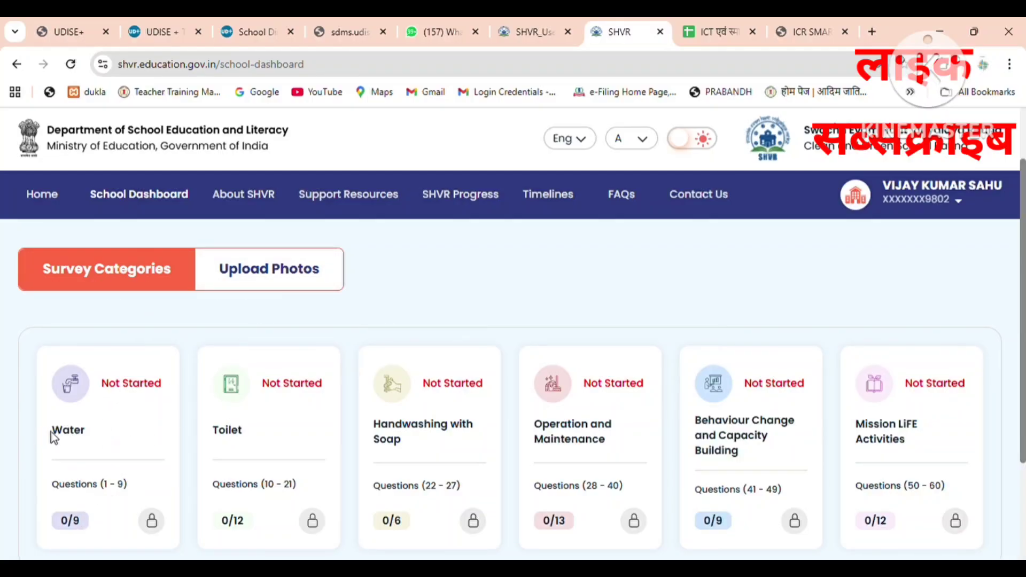
pyautogui.moveTo(51, 434); pyautogui.dragTo(95, 444)
pyautogui.moveTo(237, 431); pyautogui.dragTo(254, 428)
pyautogui.moveTo(381, 428); pyautogui.dragTo(613, 427)
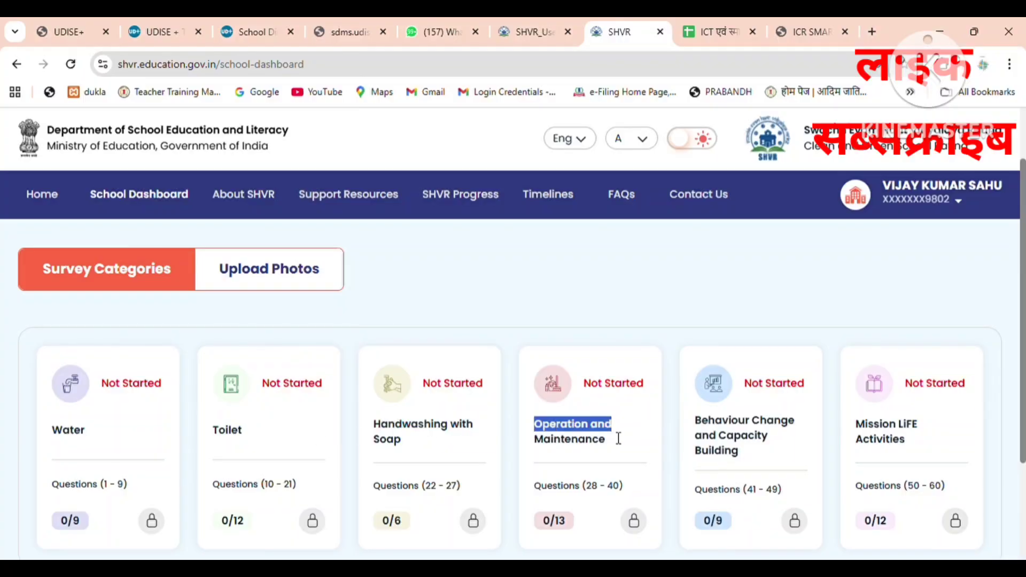
pyautogui.moveTo(693, 422); pyautogui.dragTo(778, 463)
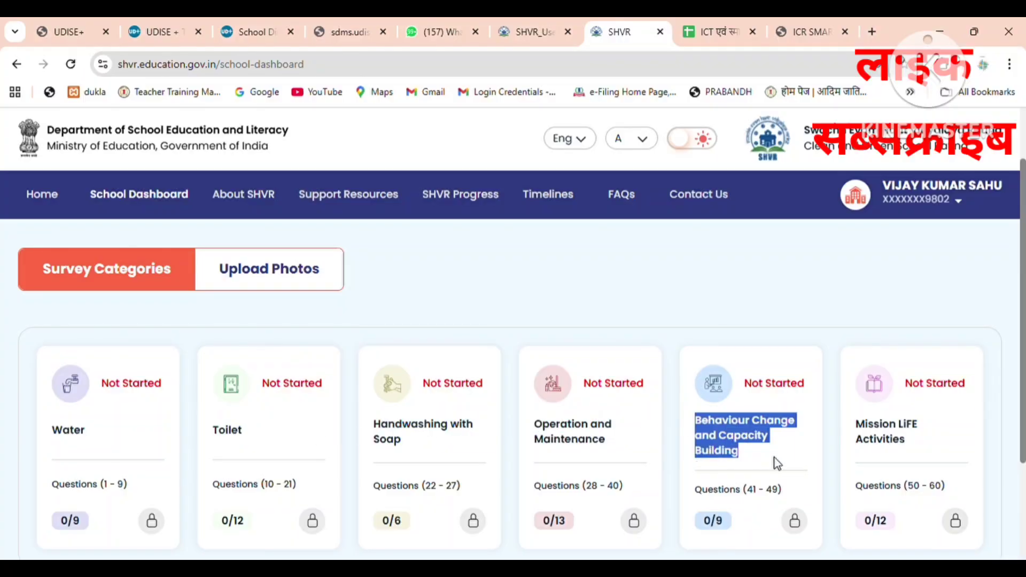
pyautogui.moveTo(867, 427); pyautogui.dragTo(917, 454)
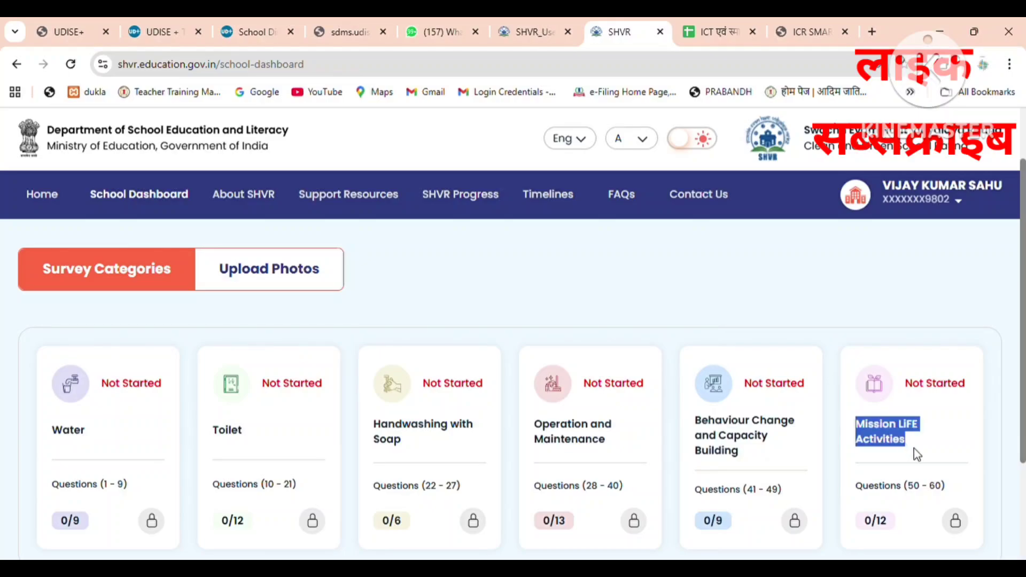
pyautogui.scroll(-1, 916, 454)
pyautogui.scroll(3, 915, 453)
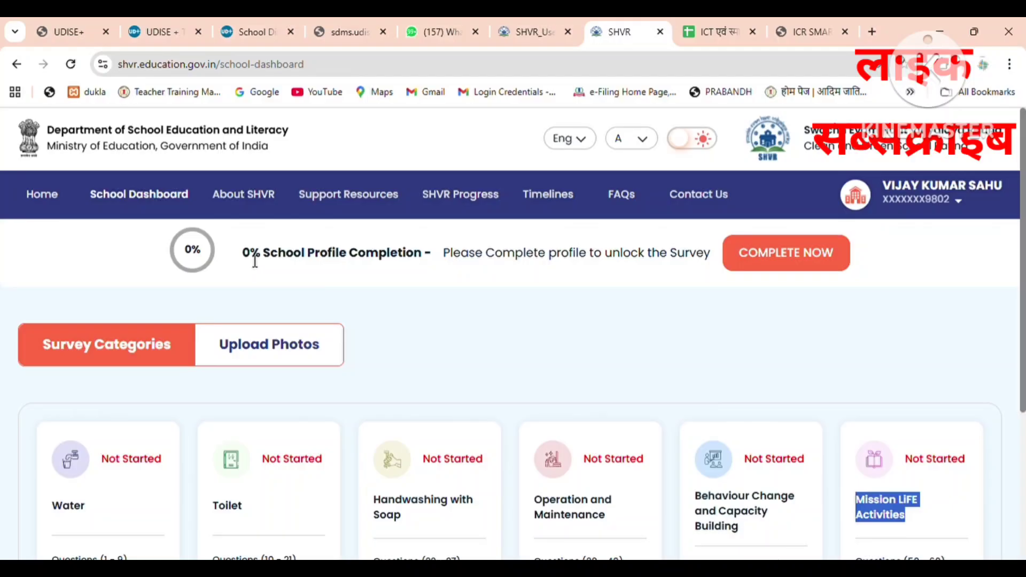
pyautogui.moveTo(155, 254); pyautogui.dragTo(433, 268)
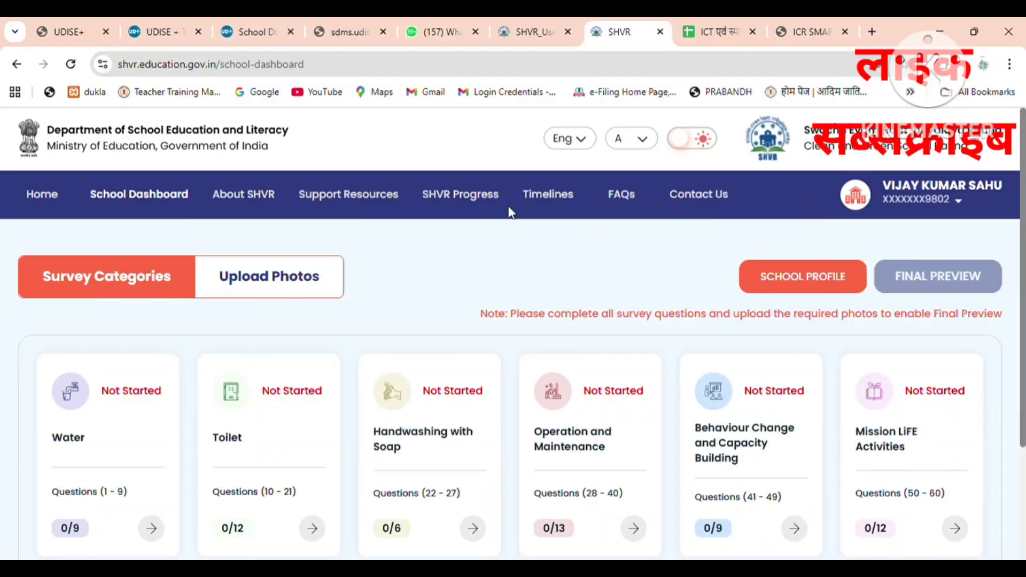
# - Switch the portal language to Hindi (हिंदी) and open the water (जल) survey category
pyautogui.click(586, 142)
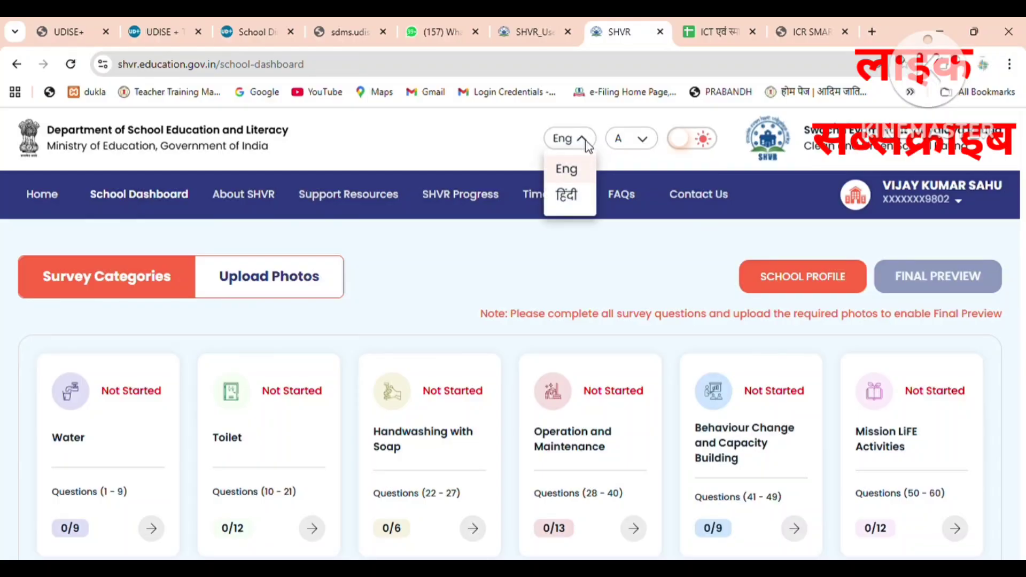
pyautogui.click(566, 197)
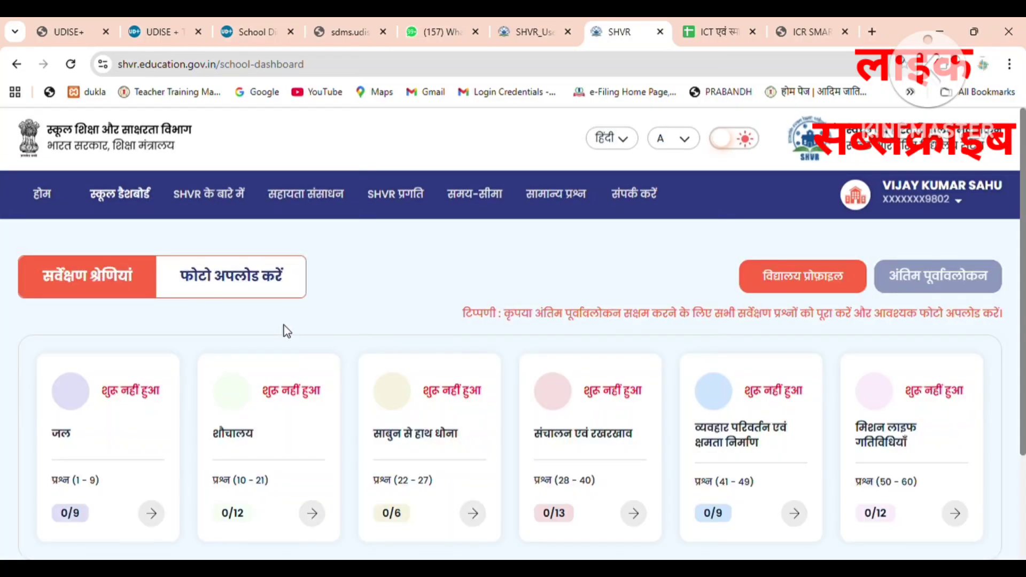
pyautogui.scroll(-1, 283, 325)
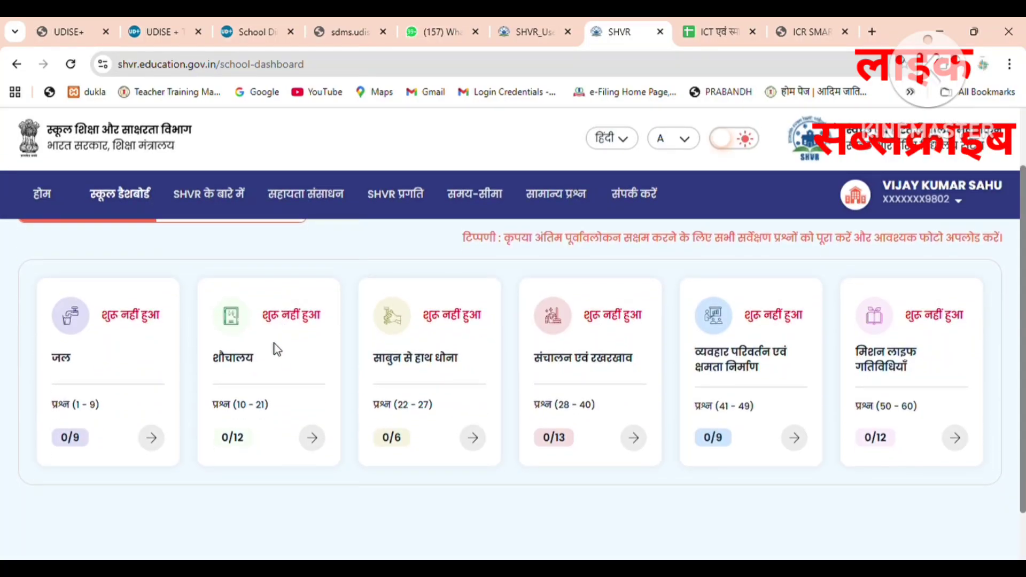
pyautogui.click(163, 441)
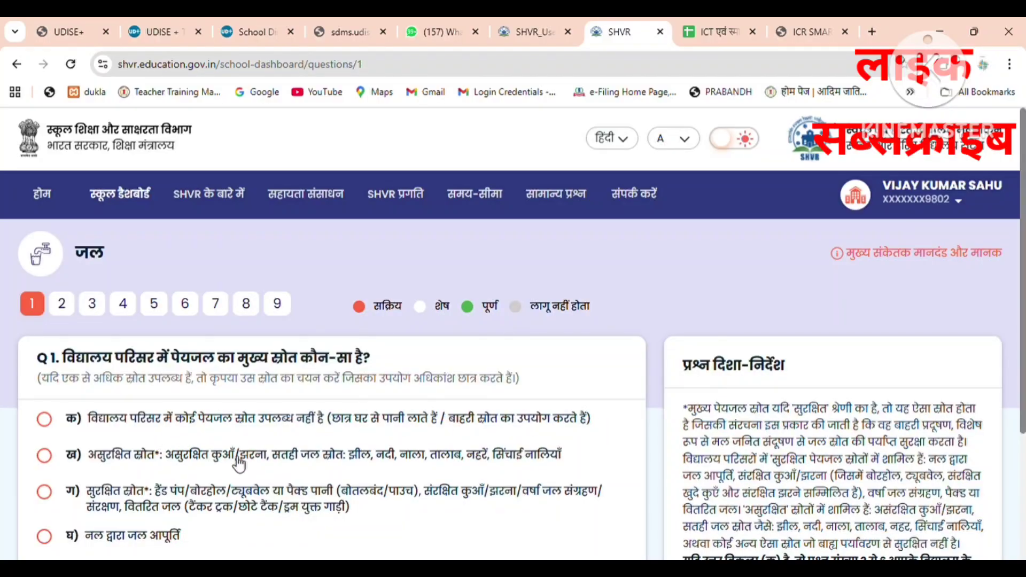
# - Answer question 1 on the main drinking water source with घ) नल द्वारा जल आपूर्ति, save the draft and go to question 2
pyautogui.scroll(-1, 226, 507)
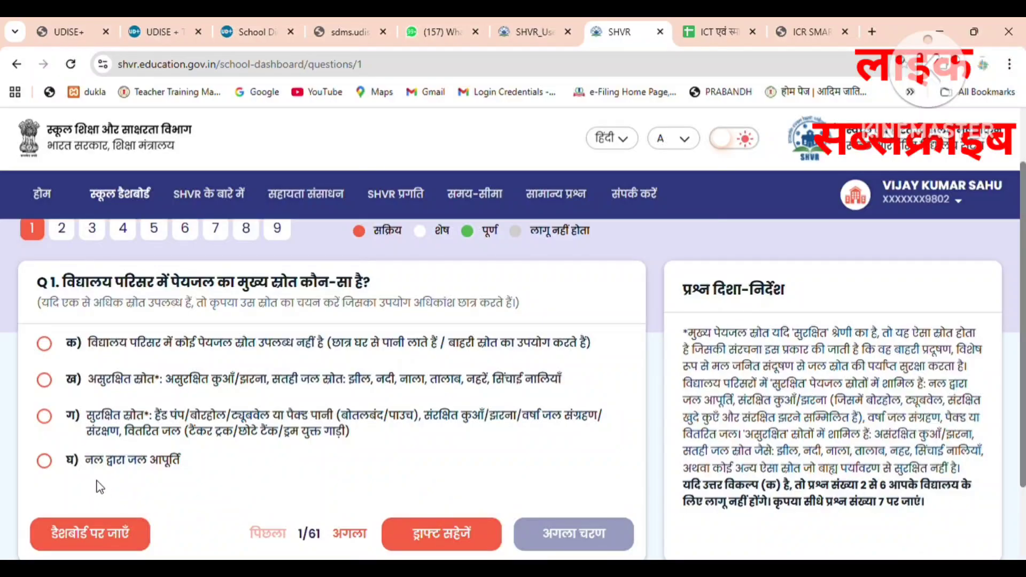
pyautogui.click(43, 461)
pyautogui.scroll(-2, 321, 471)
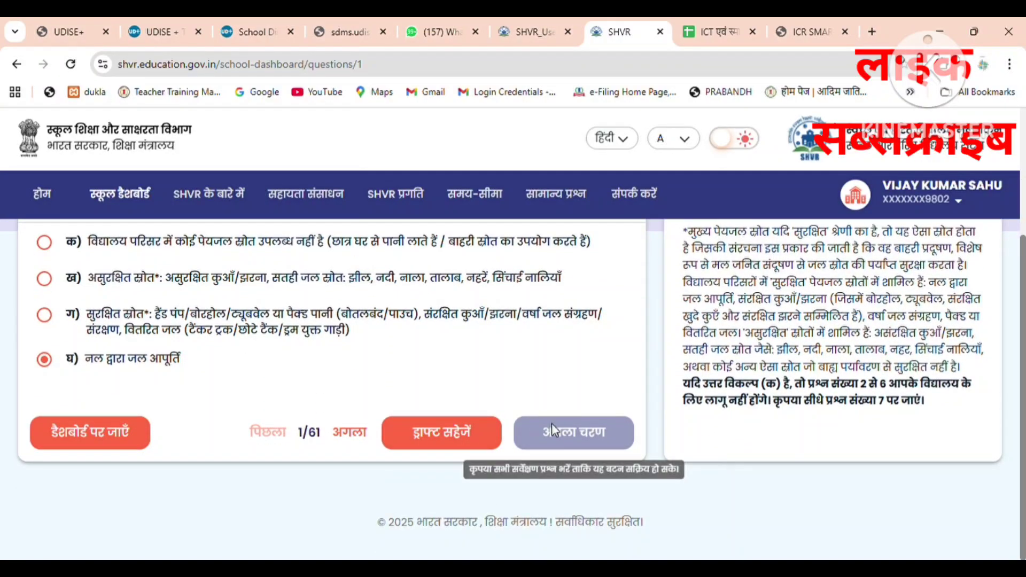
pyautogui.click(450, 440)
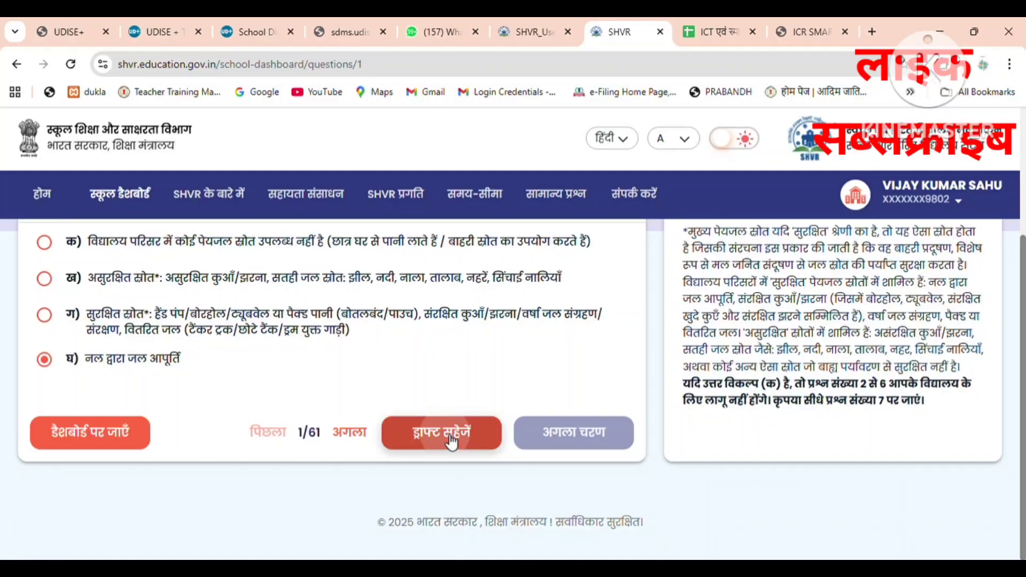
pyautogui.click(349, 433)
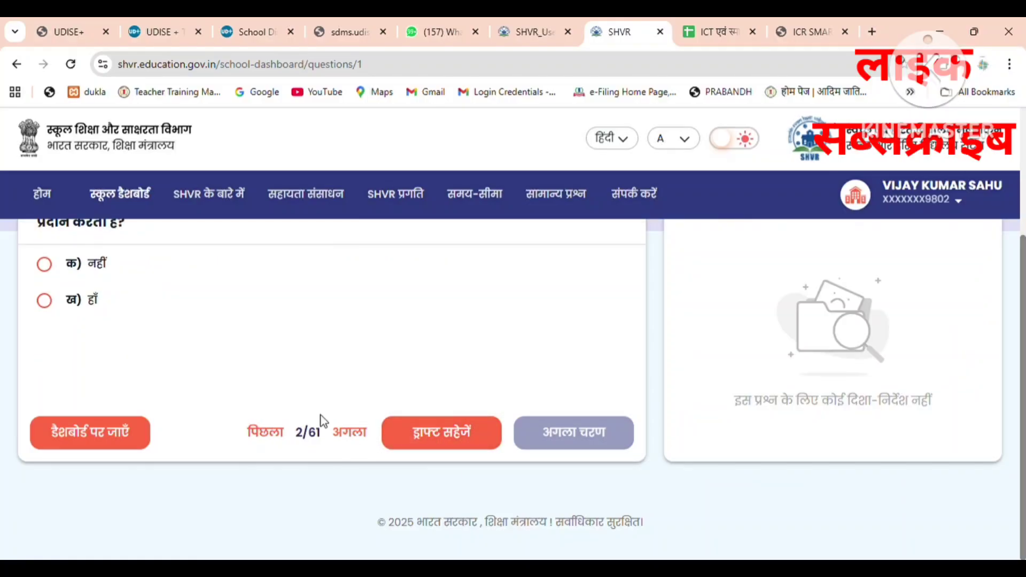
# - Answer question 2 on sufficient year-round drinking water with ख) हाँ, advance to question 3 and save the draft
pyautogui.scroll(3, 284, 399)
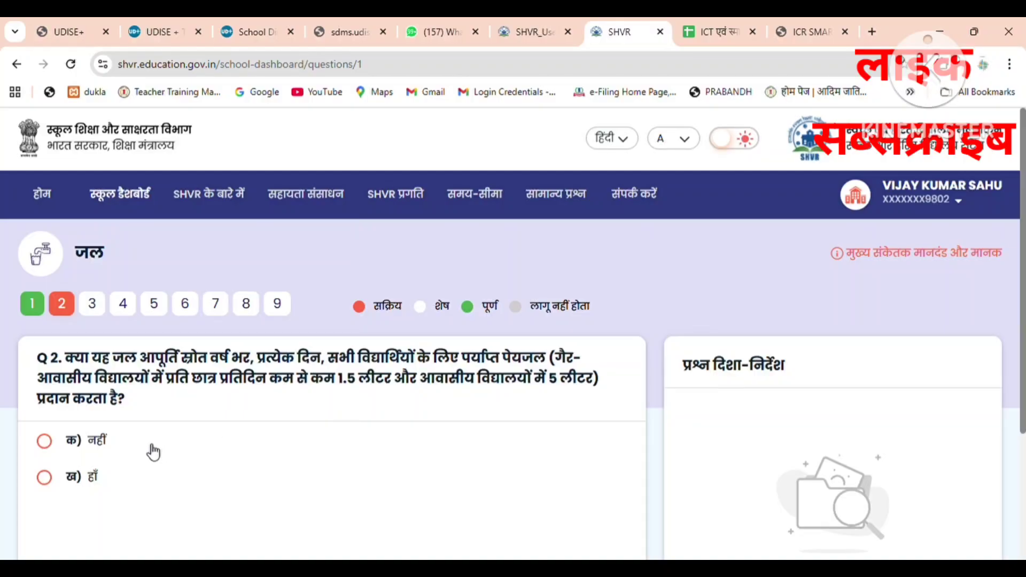
pyautogui.click(55, 480)
pyautogui.scroll(-3, 160, 456)
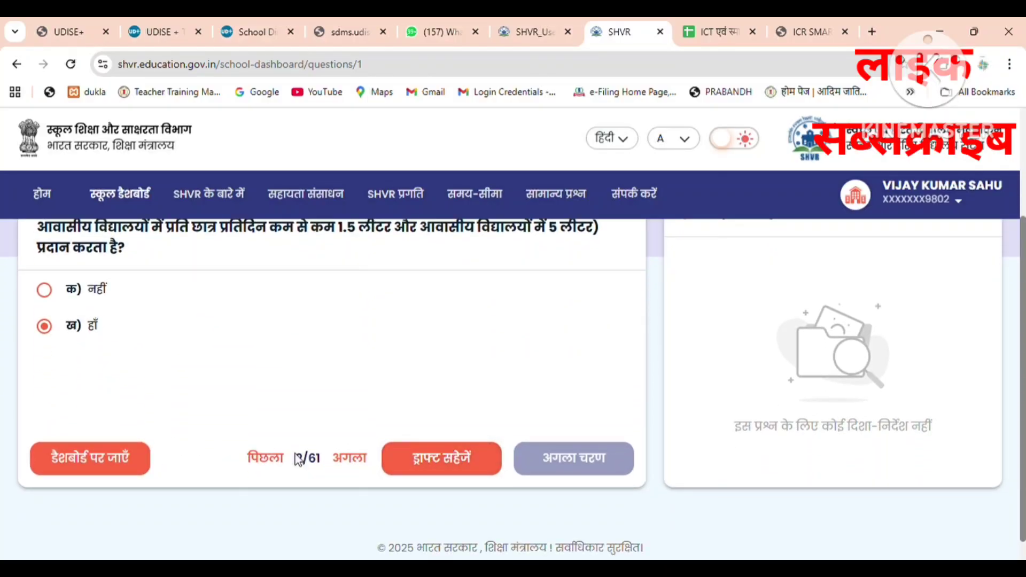
pyautogui.click(345, 459)
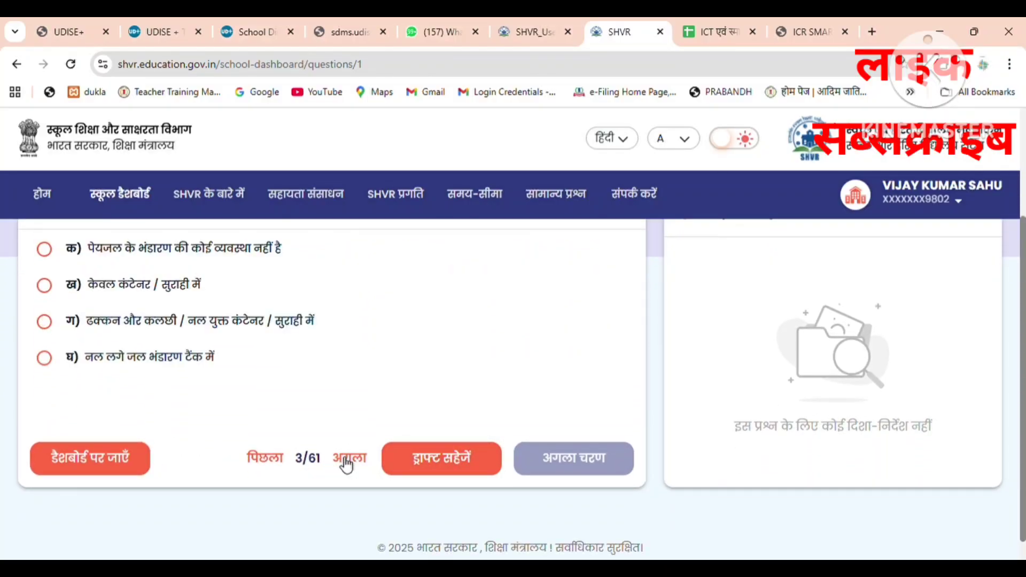
pyautogui.click(435, 458)
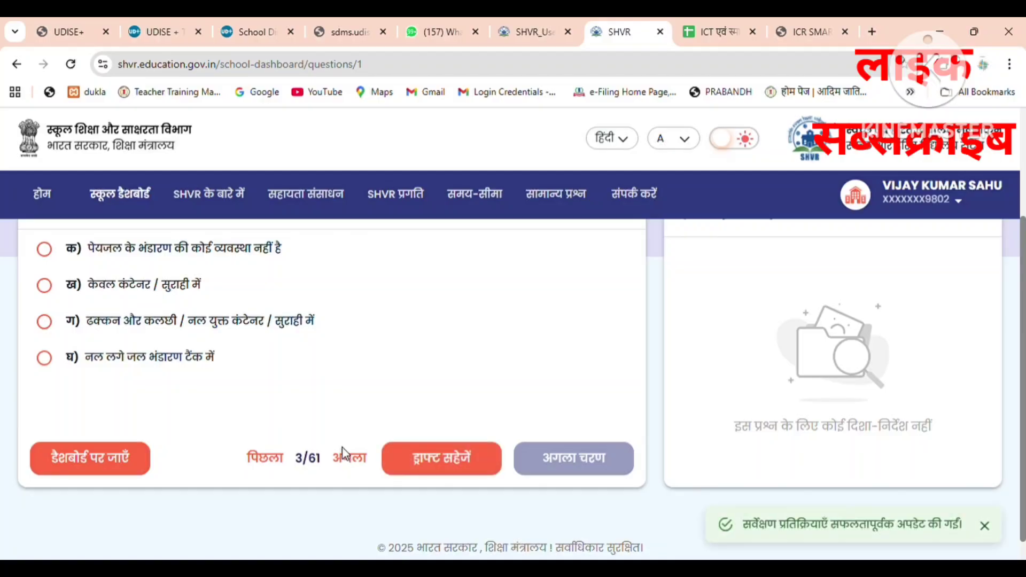
# - Review the saved answers to questions 2 and 1, and return to question 3
pyautogui.scroll(3, 309, 417)
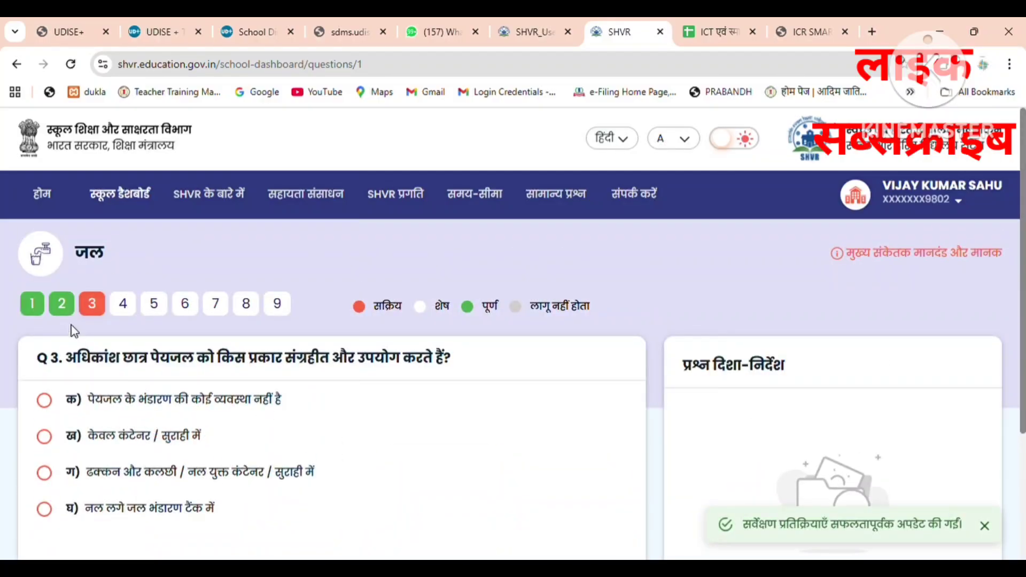
pyautogui.click(68, 310)
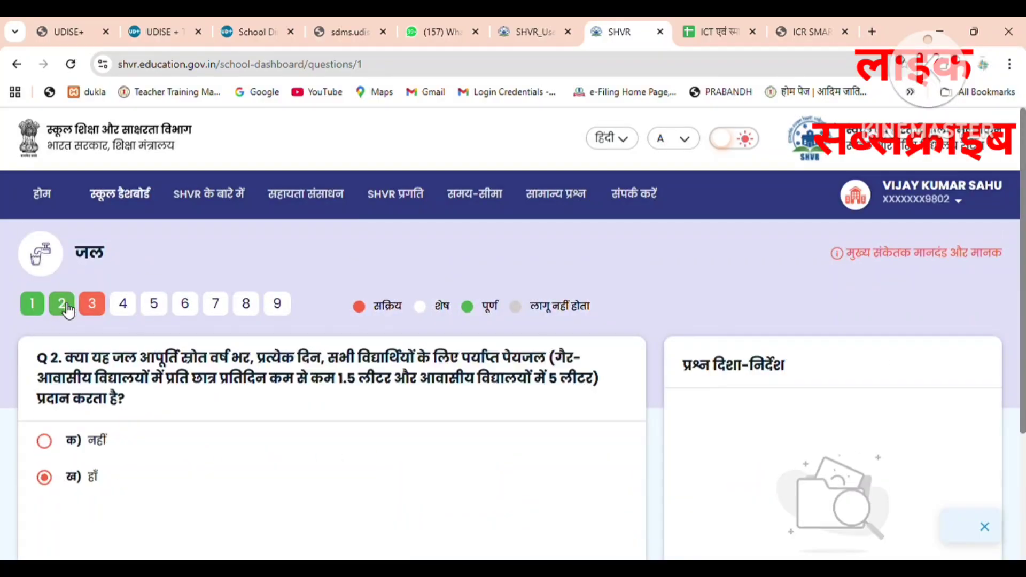
pyautogui.click(41, 309)
pyautogui.click(92, 304)
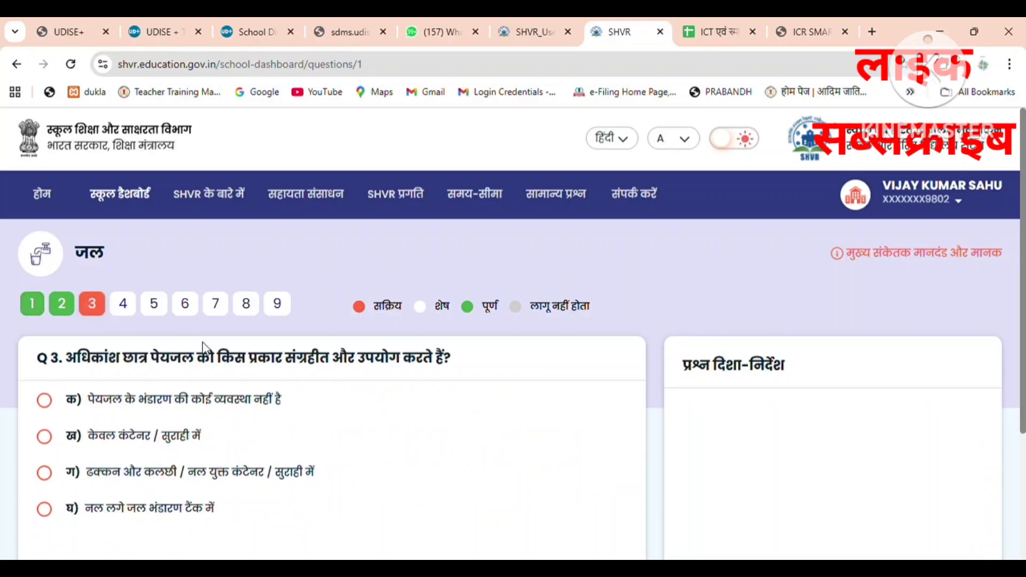
# - Answer question 3 on drinking water storage with ख) केवल कंटेनर / सुराही में and go to question 4
pyautogui.scroll(-2, 339, 371)
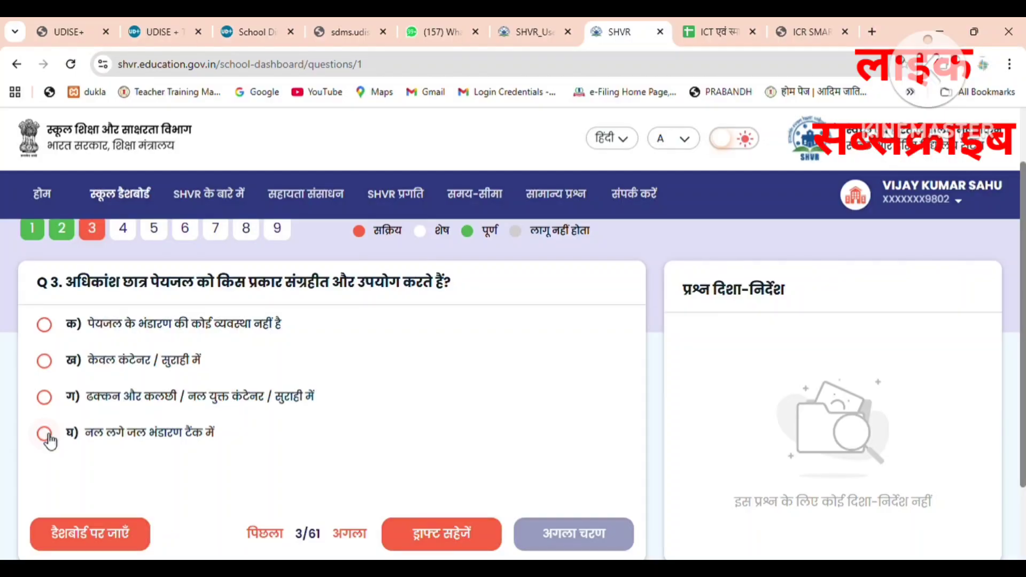
pyautogui.click(46, 328)
pyautogui.click(46, 363)
pyautogui.click(349, 535)
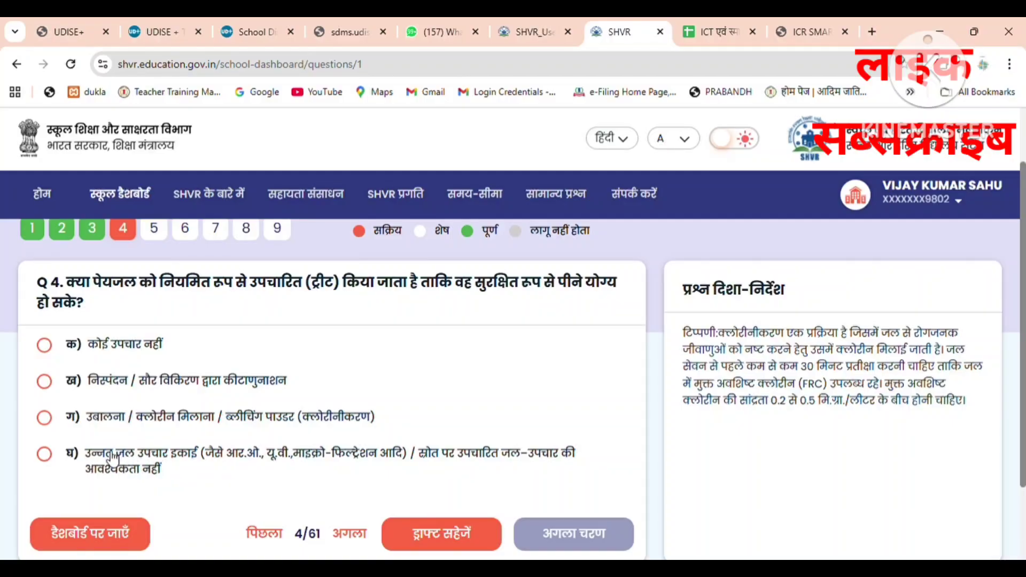
# - Answer question 4 on water treatment with option घ, question 5 on laboratory testing with ख) वर्ष में एक बार परीक्षण कराया गया, and advance
pyautogui.click(56, 458)
pyautogui.click(351, 534)
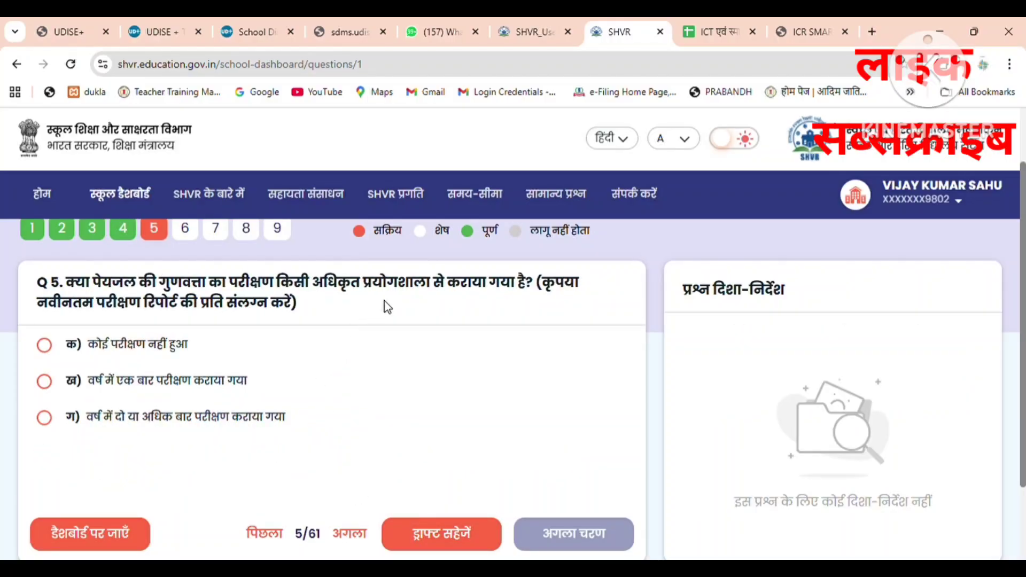
pyautogui.click(44, 381)
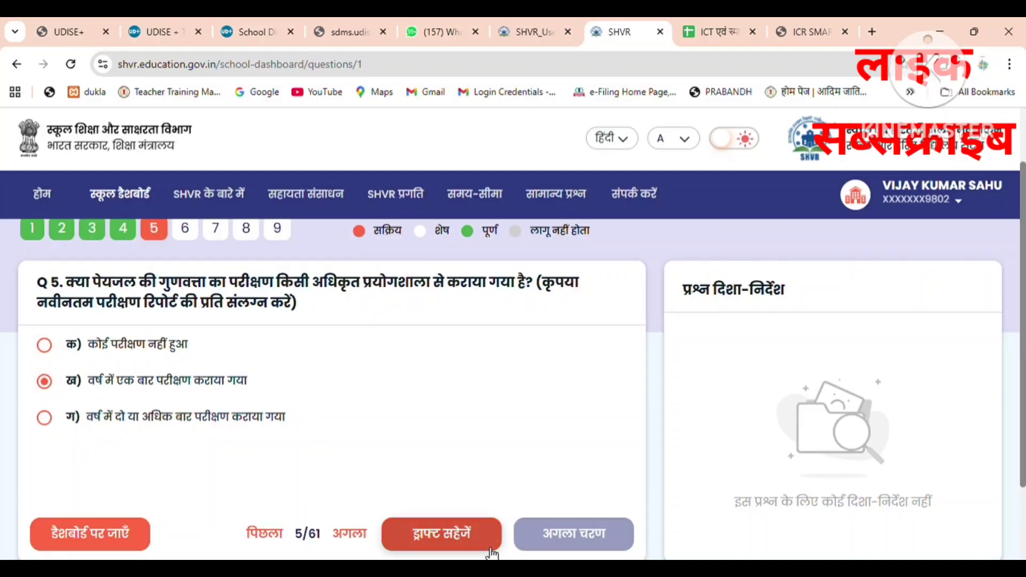
pyautogui.click(354, 534)
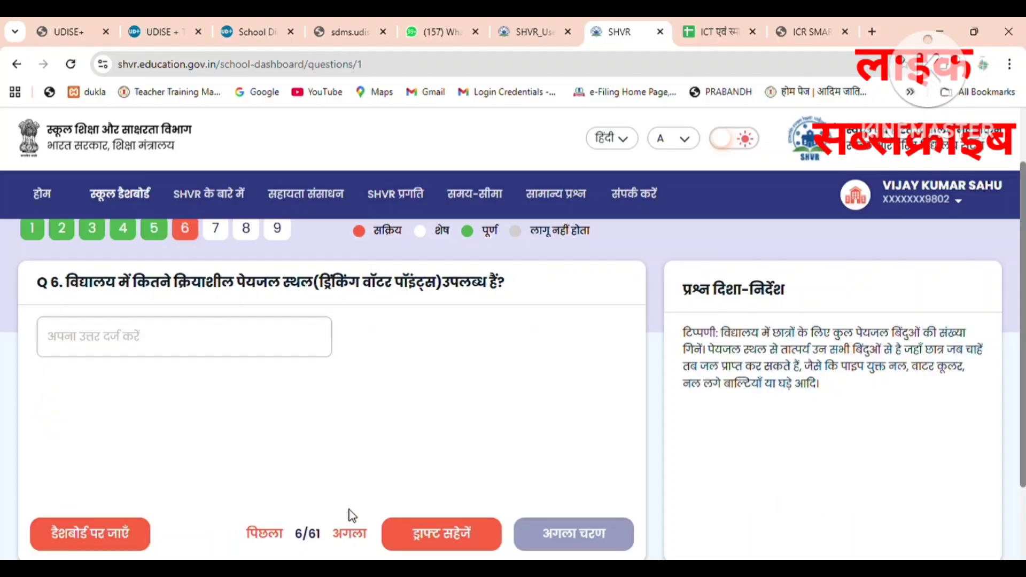
# - Enter 1 as the number of functional drinking water points in question 6 and go to question 7
pyautogui.click(268, 324)
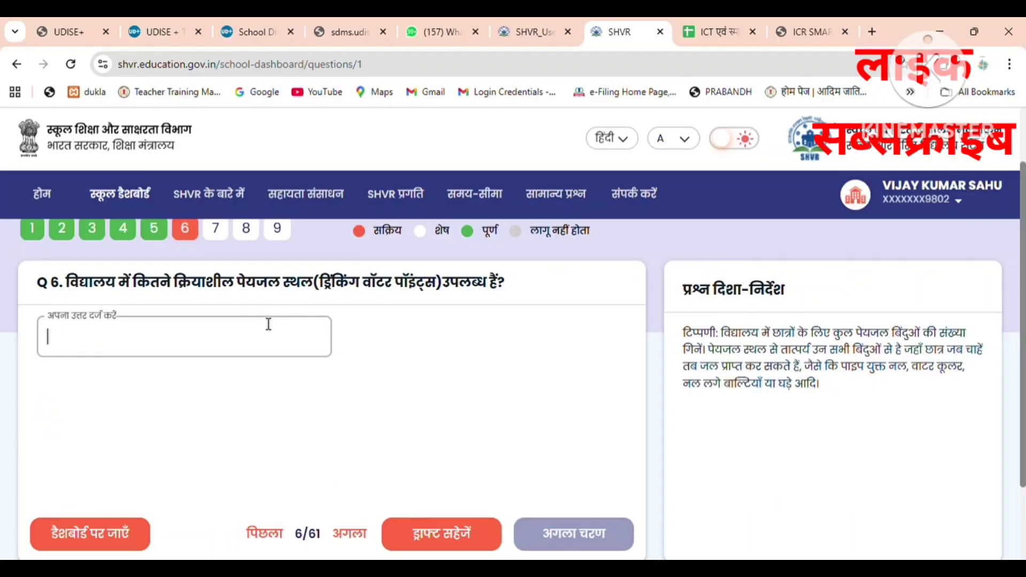
pyautogui.click(459, 402)
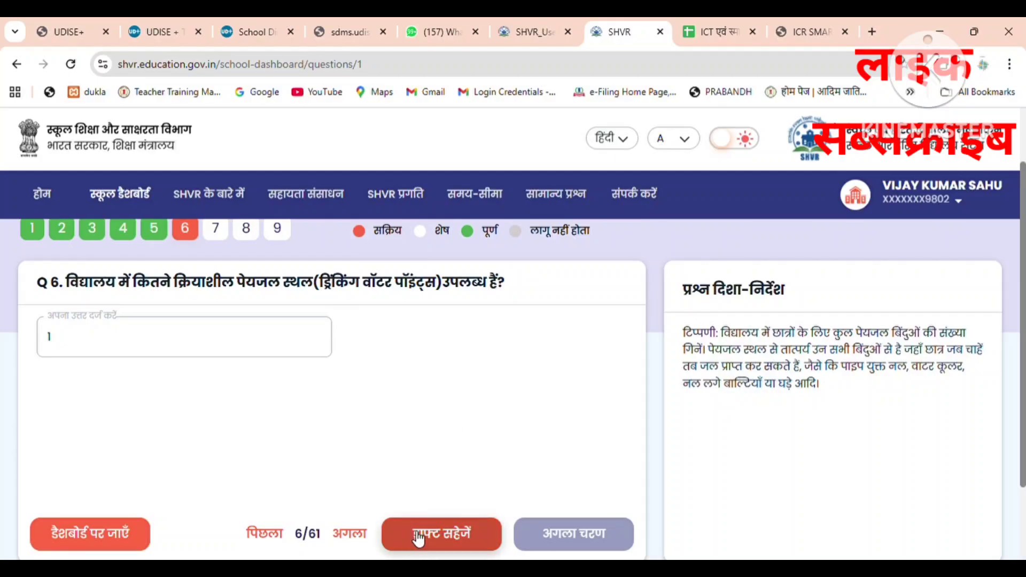
pyautogui.click(351, 534)
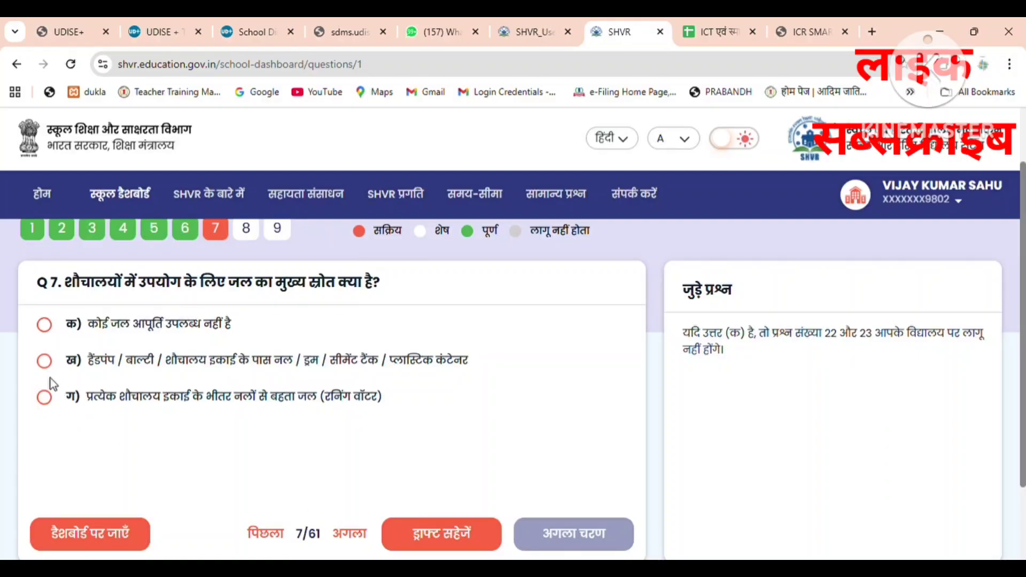
# - Answer question 7 on toilet water with option ग (रनिंग वॉटर), question 8 on handwashing water with option ख (हैंडपंप / बाल्टी), and advance
pyautogui.click(47, 360)
pyautogui.click(45, 396)
pyautogui.click(353, 535)
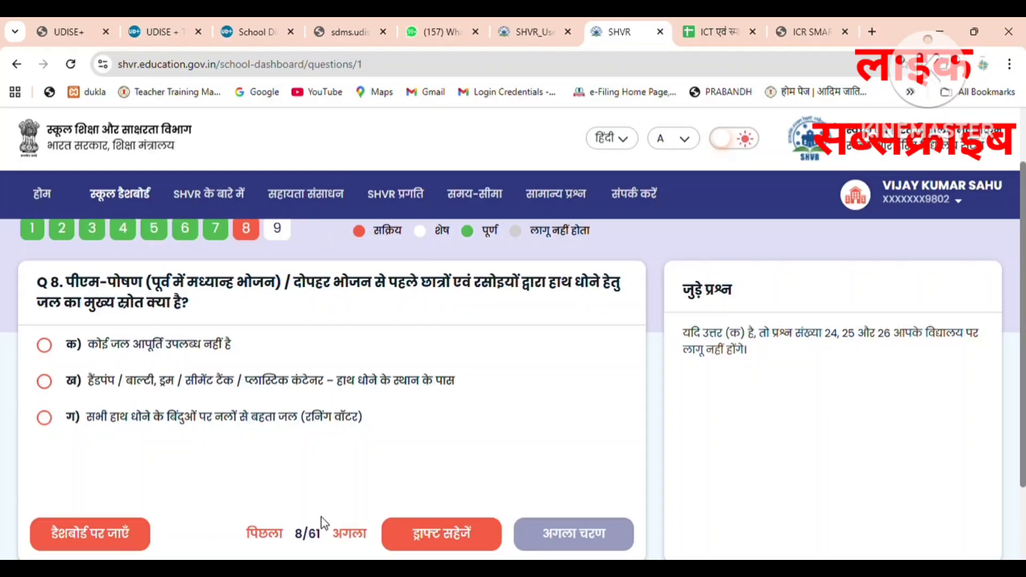
pyautogui.click(46, 381)
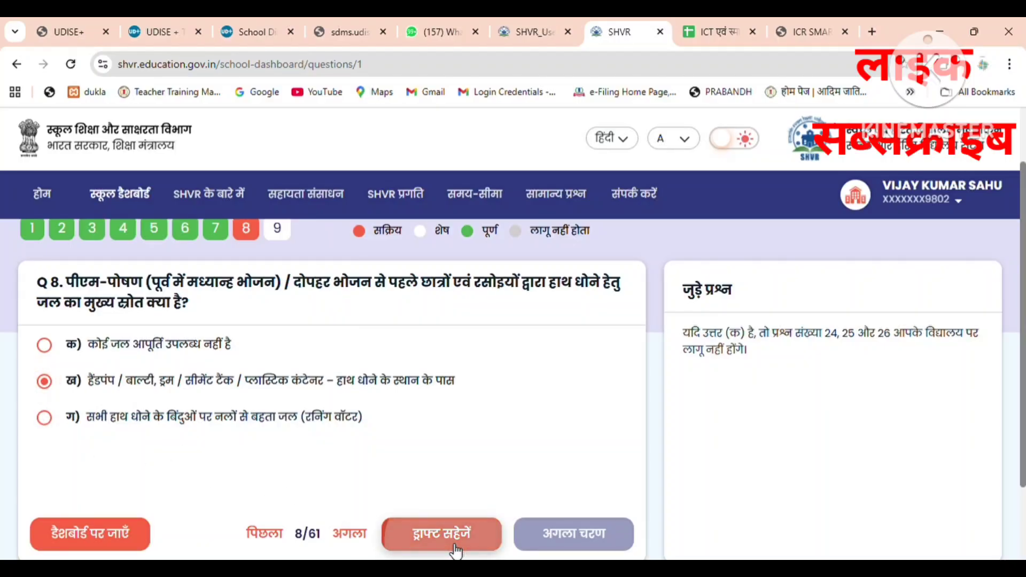
pyautogui.click(356, 537)
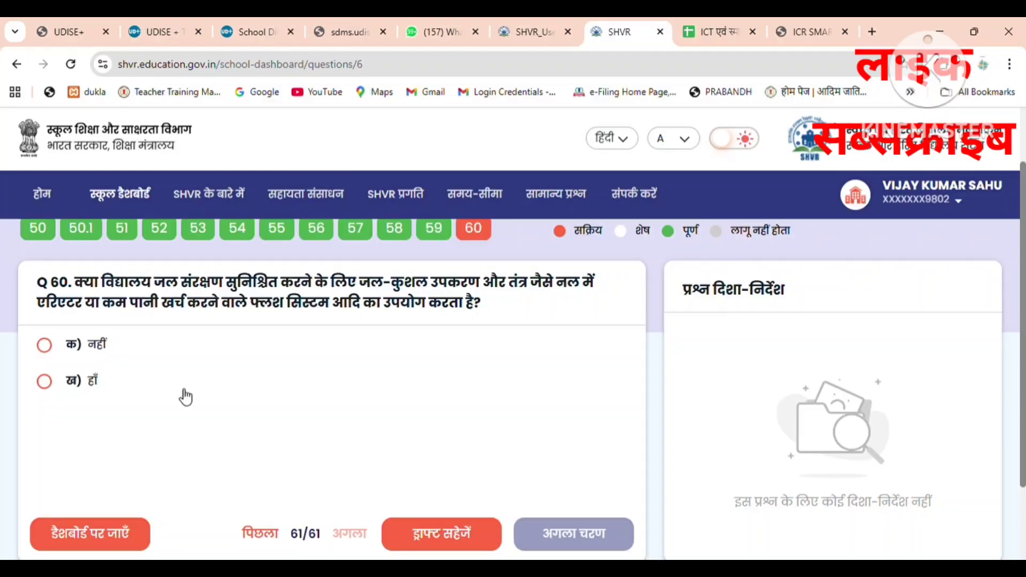
# - Answer question 60 on water-efficient fixtures with ख) हाँ and save the survey draft
pyautogui.click(46, 384)
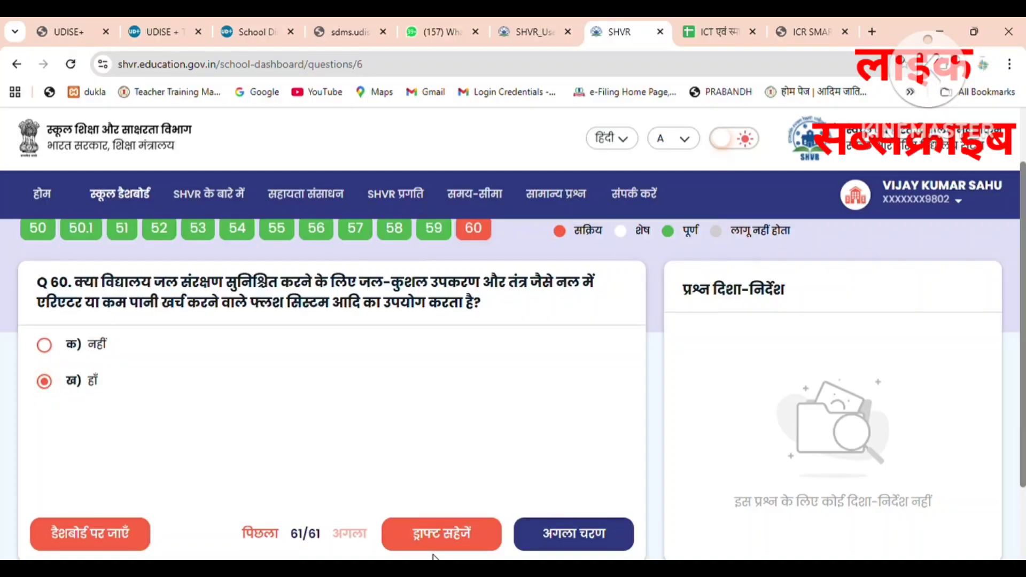
pyautogui.click(453, 532)
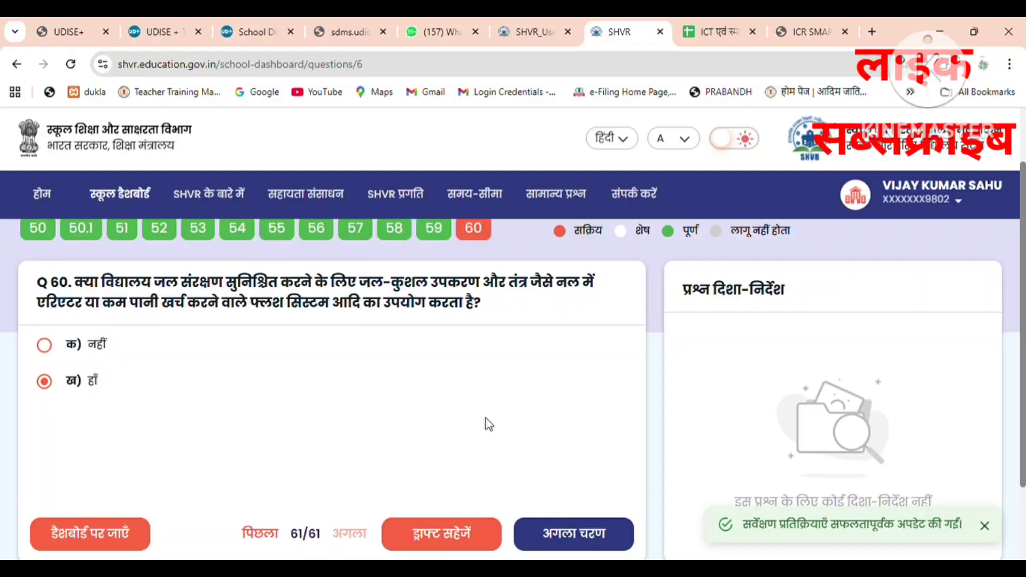
pyautogui.moveTo(695, 521); pyautogui.dragTo(988, 543)
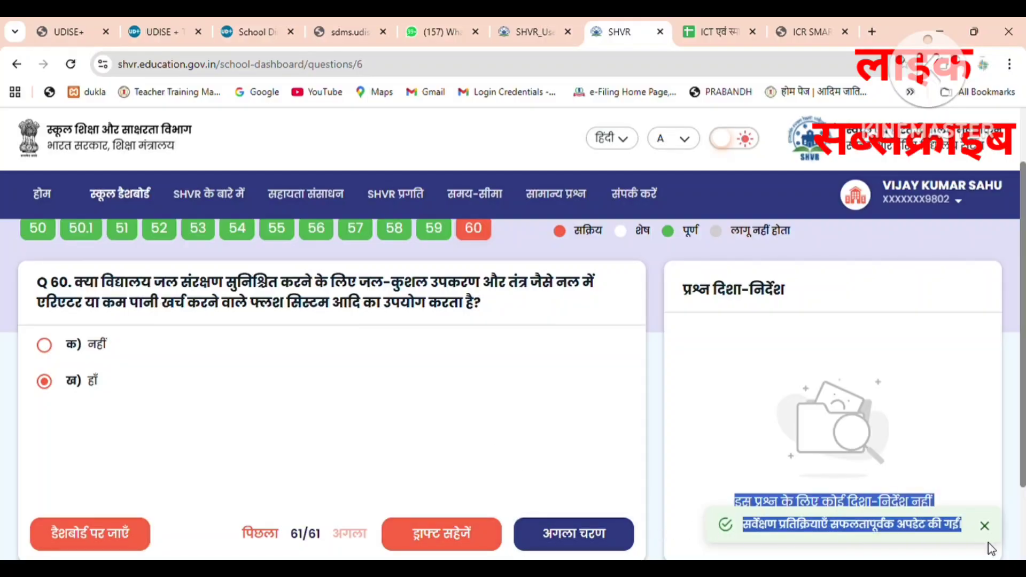
# - Proceed from the completed survey questions to the next stage and open the photo upload section
pyautogui.click(570, 534)
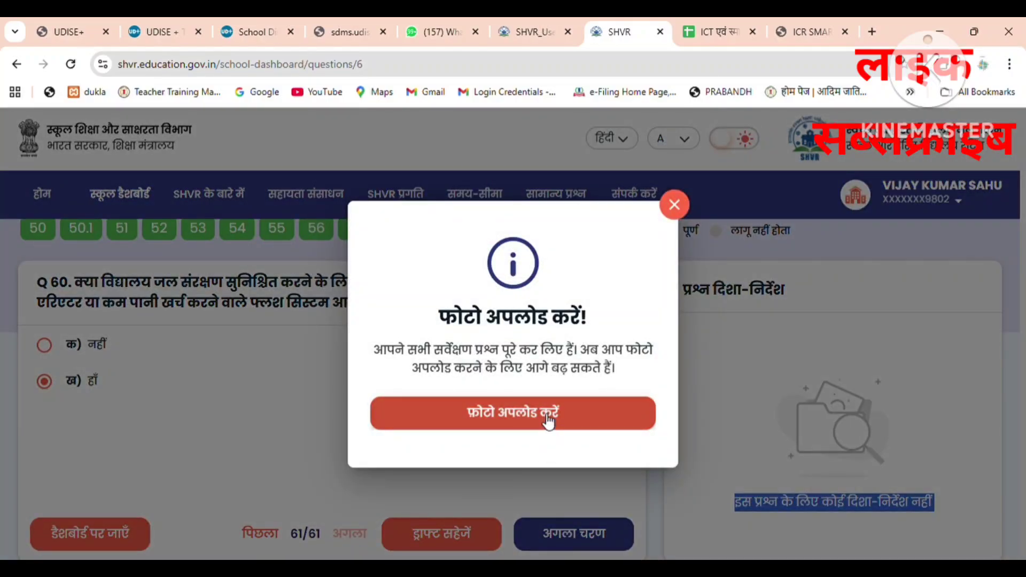
pyautogui.click(548, 422)
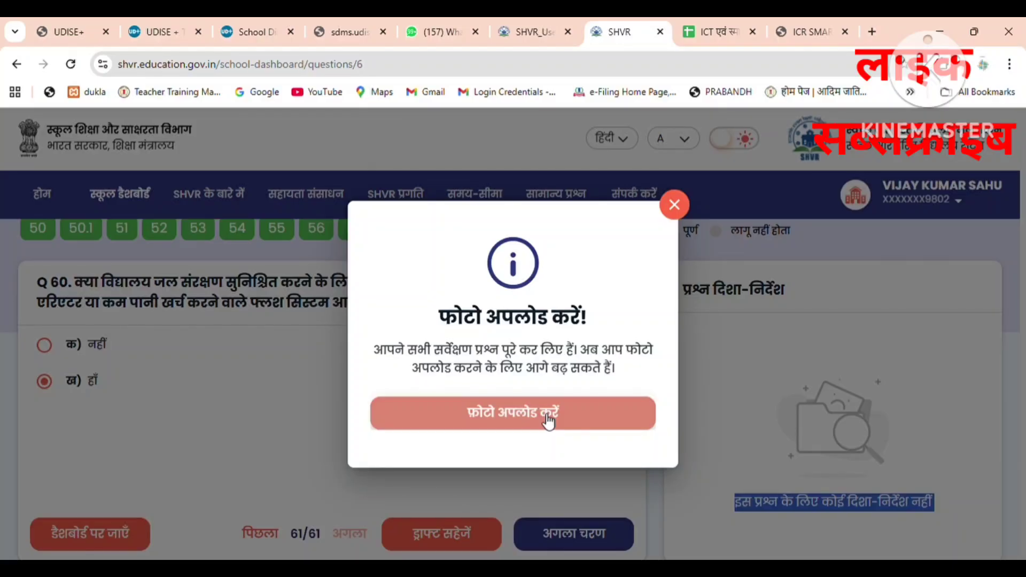
pyautogui.click(548, 422)
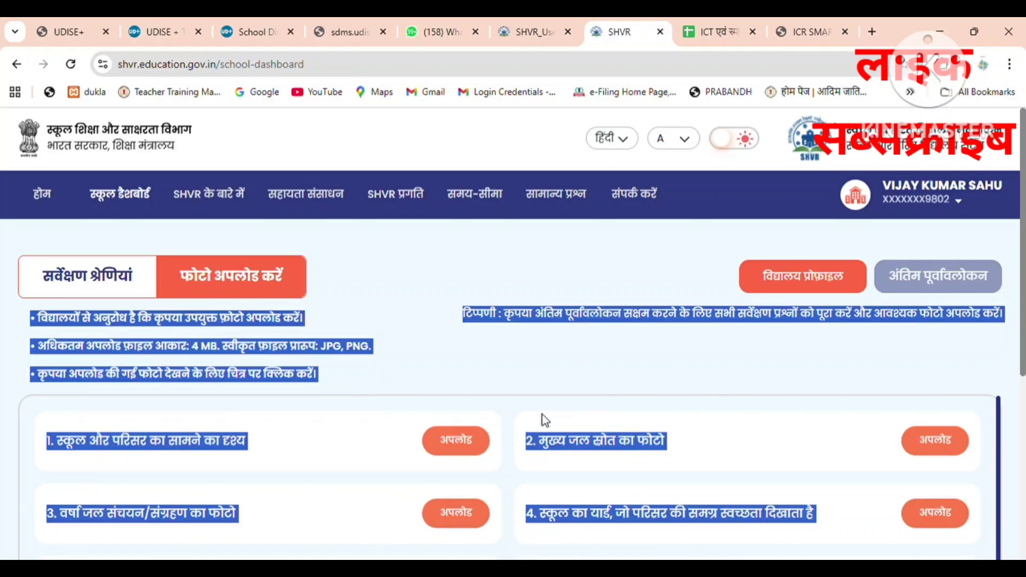
pyautogui.click(445, 289)
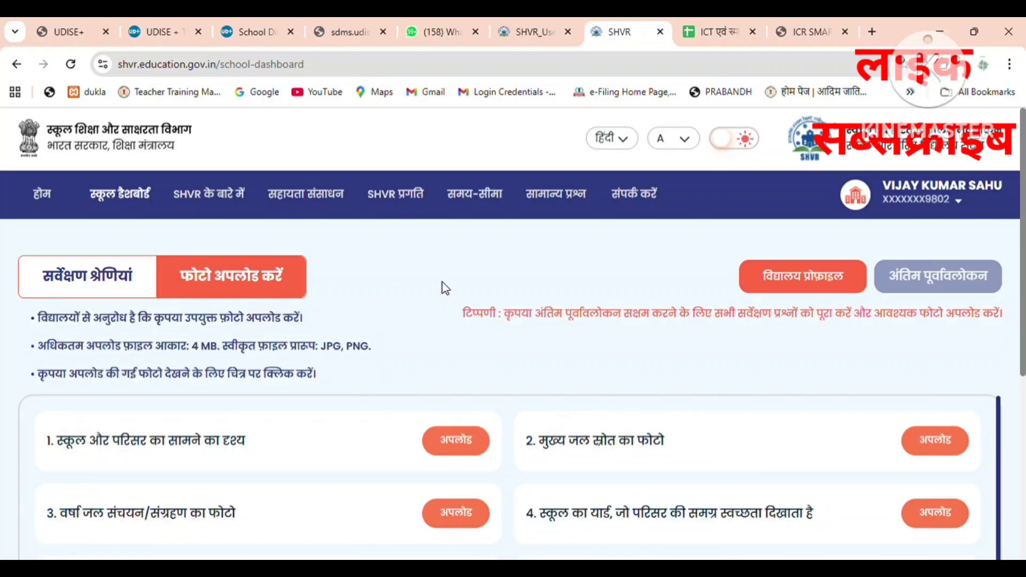
# - Examine the photo upload list through item 15, checking which photos are required and the note on enabling the final preview
pyautogui.scroll(-5, 648, 472)
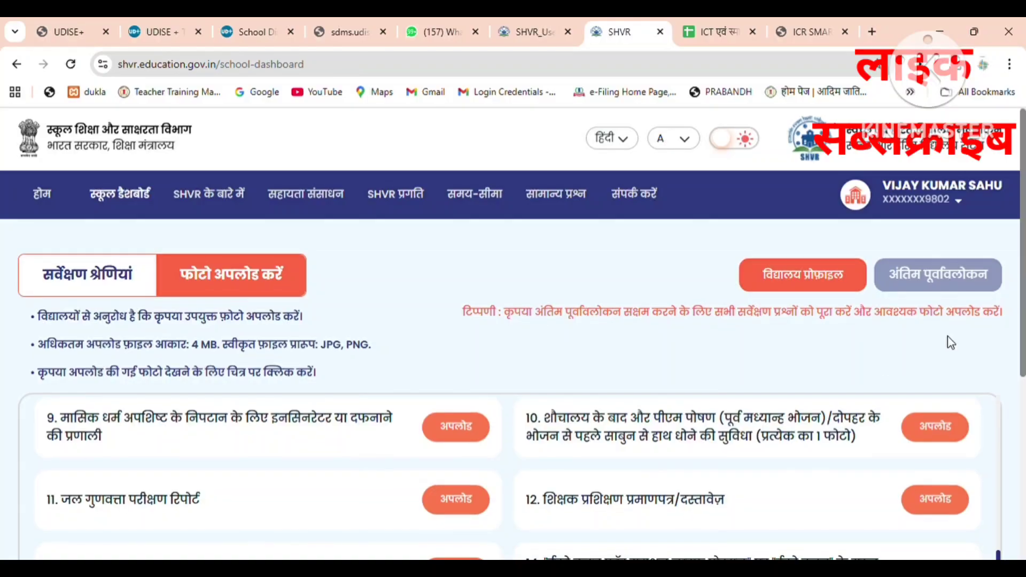
pyautogui.scroll(-5, 768, 400)
pyautogui.scroll(1, 759, 402)
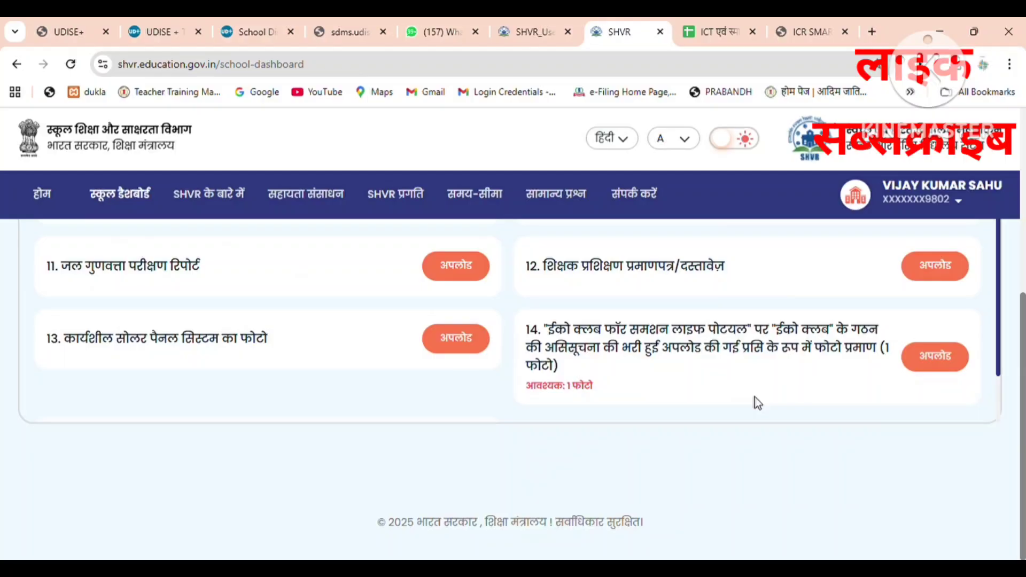
pyautogui.scroll(3, 541, 345)
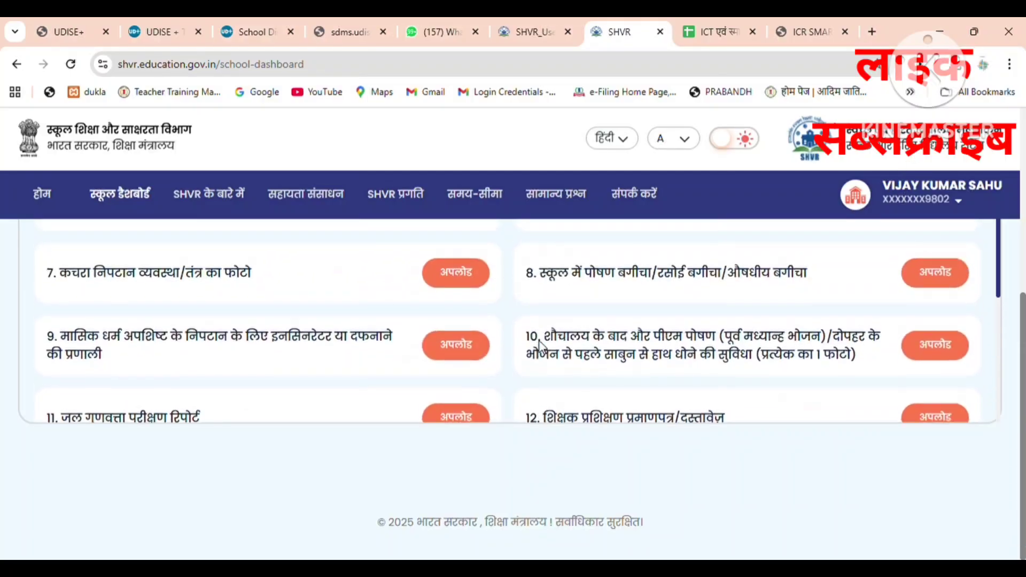
pyautogui.scroll(1, 541, 345)
pyautogui.scroll(-5, 543, 346)
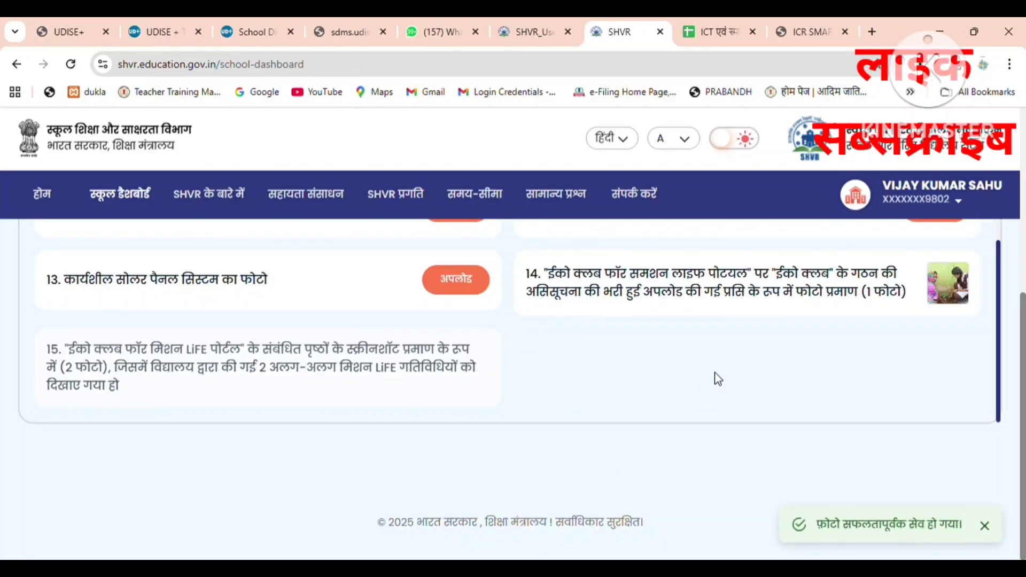
pyautogui.scroll(10, 717, 379)
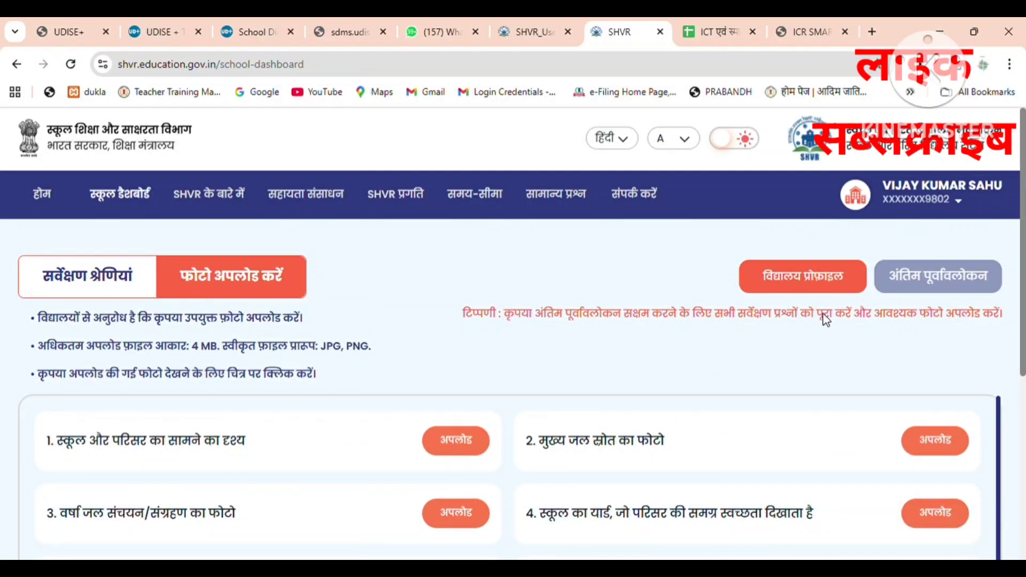
pyautogui.scroll(-1, 827, 320)
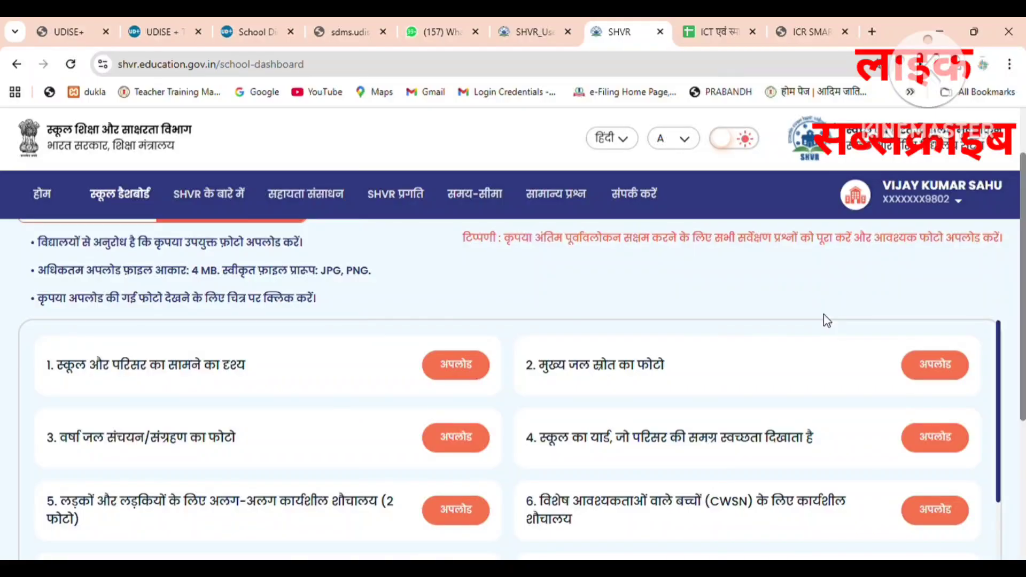
pyautogui.scroll(-1, 827, 321)
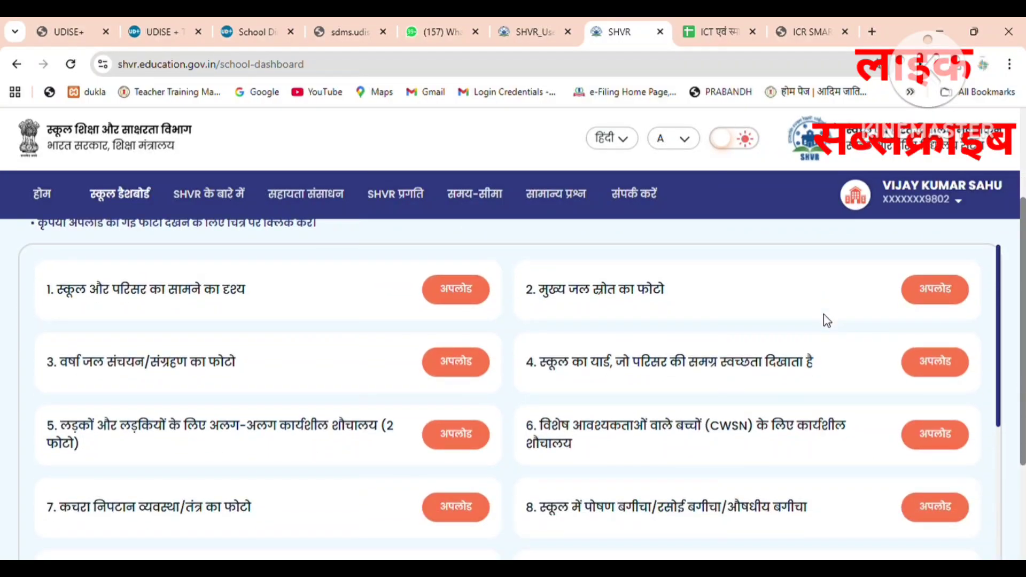